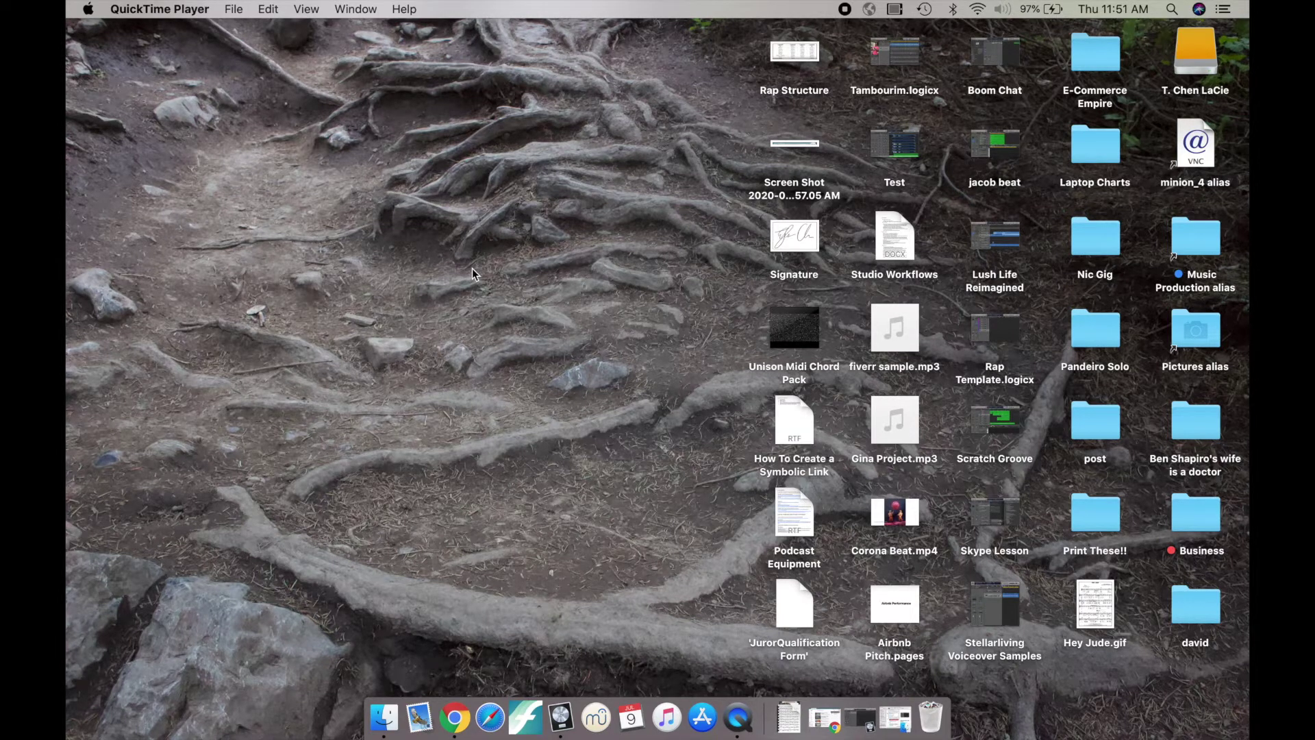
Launch Audio MIDI Setup from Spotlight to list the audio devices
key(super+space)
text(quick)
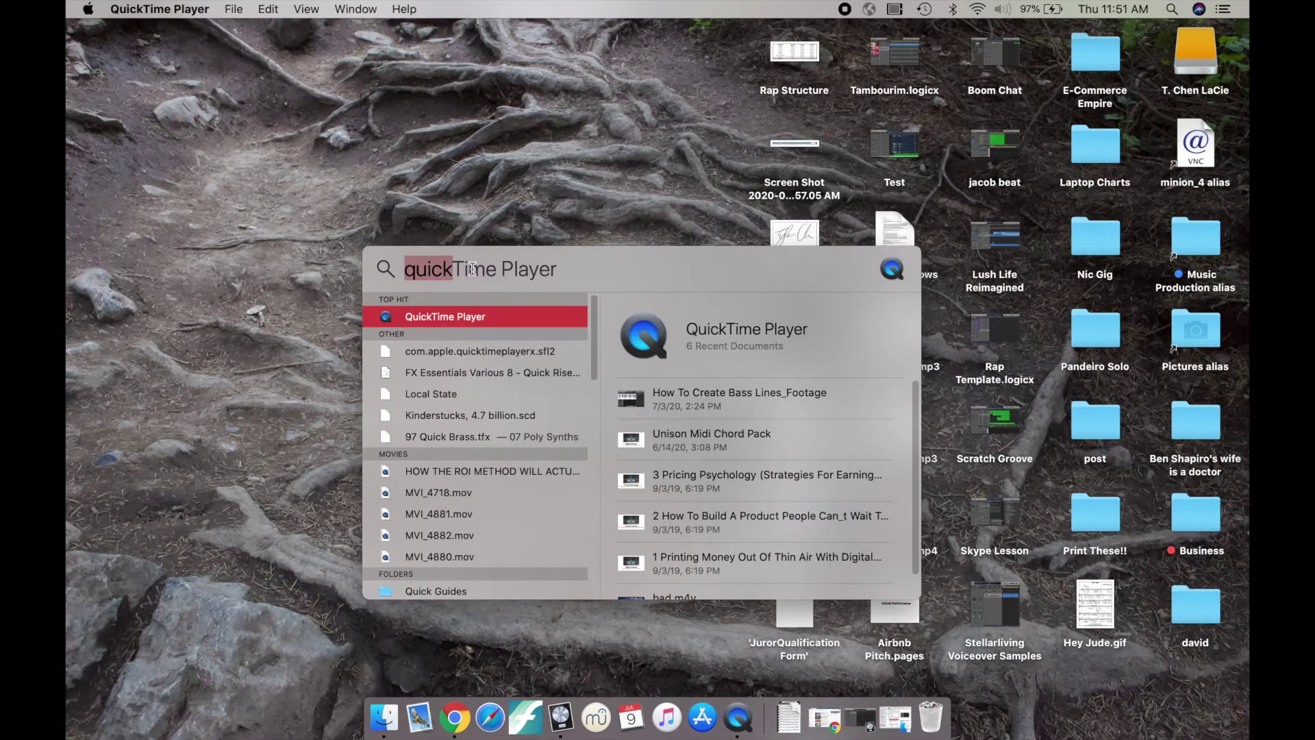
text(audio)
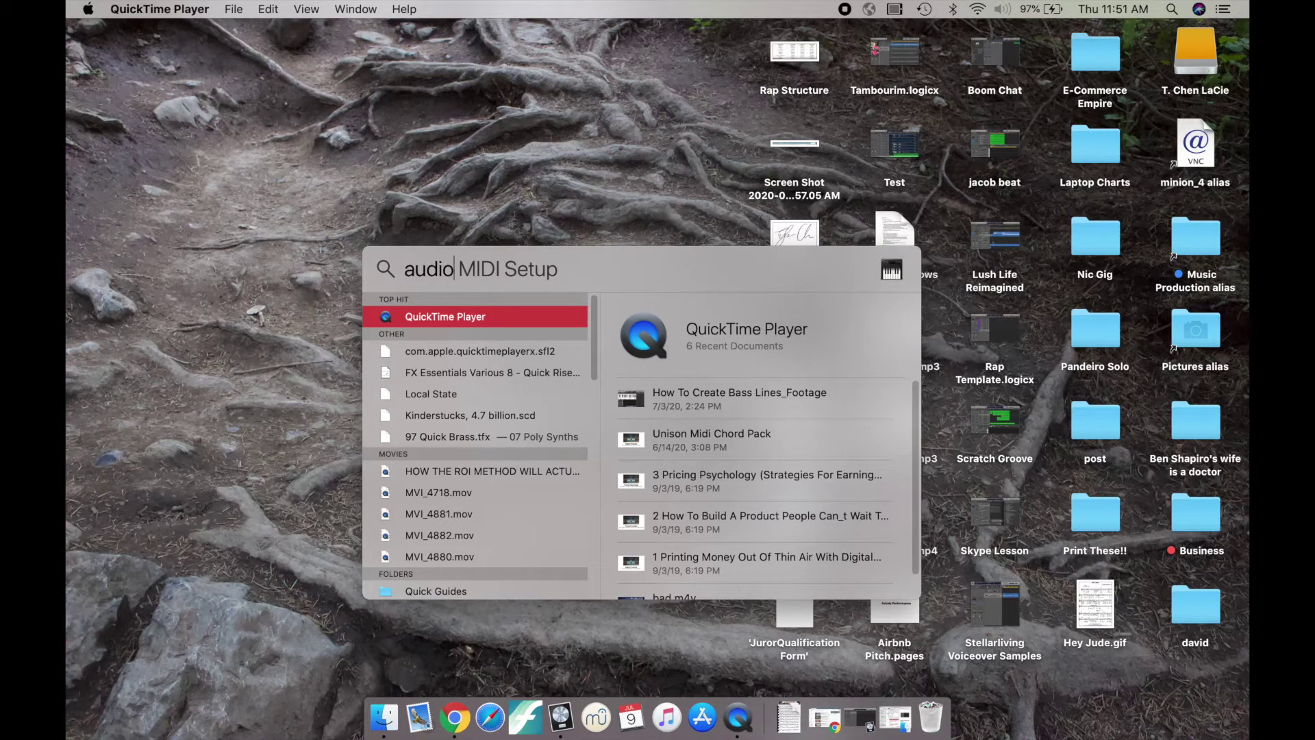
key(Return)
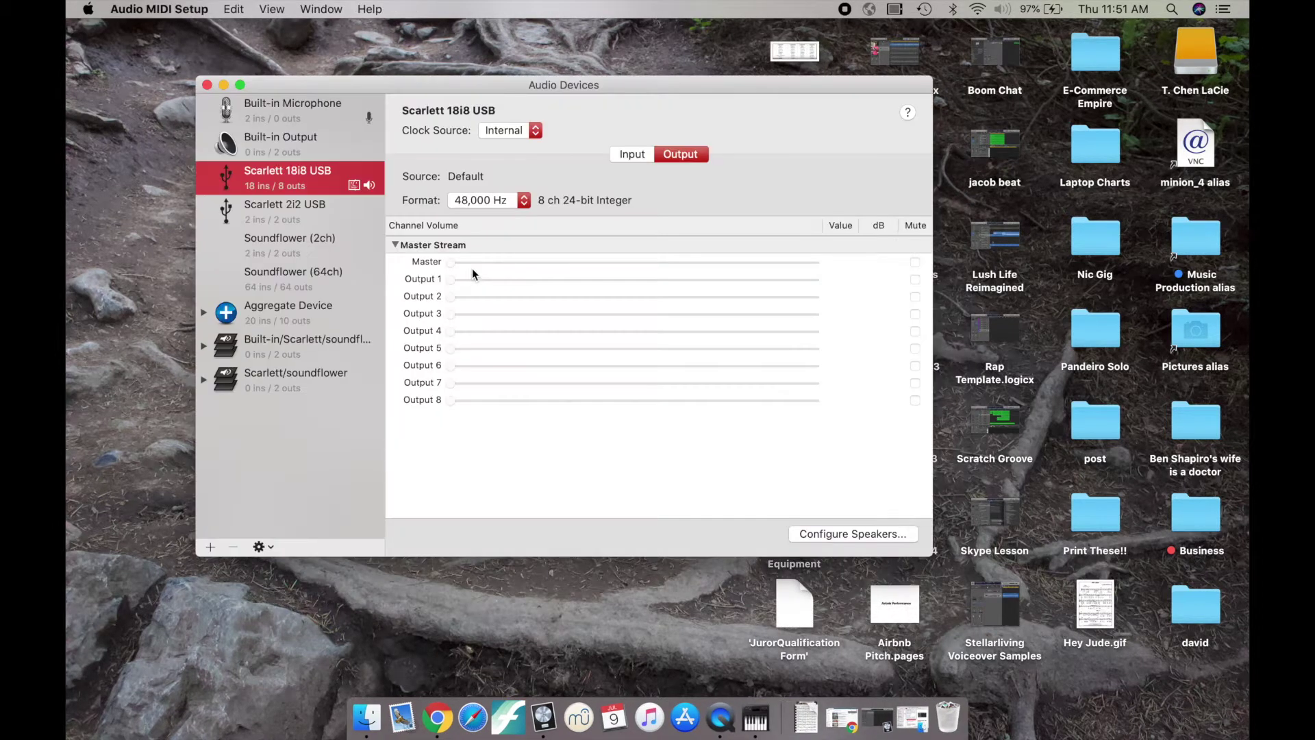
Create an aggregate device 'scarletts' combining Scarlett 18i8 USB and Scarlett 2i2 USB
click(211, 552)
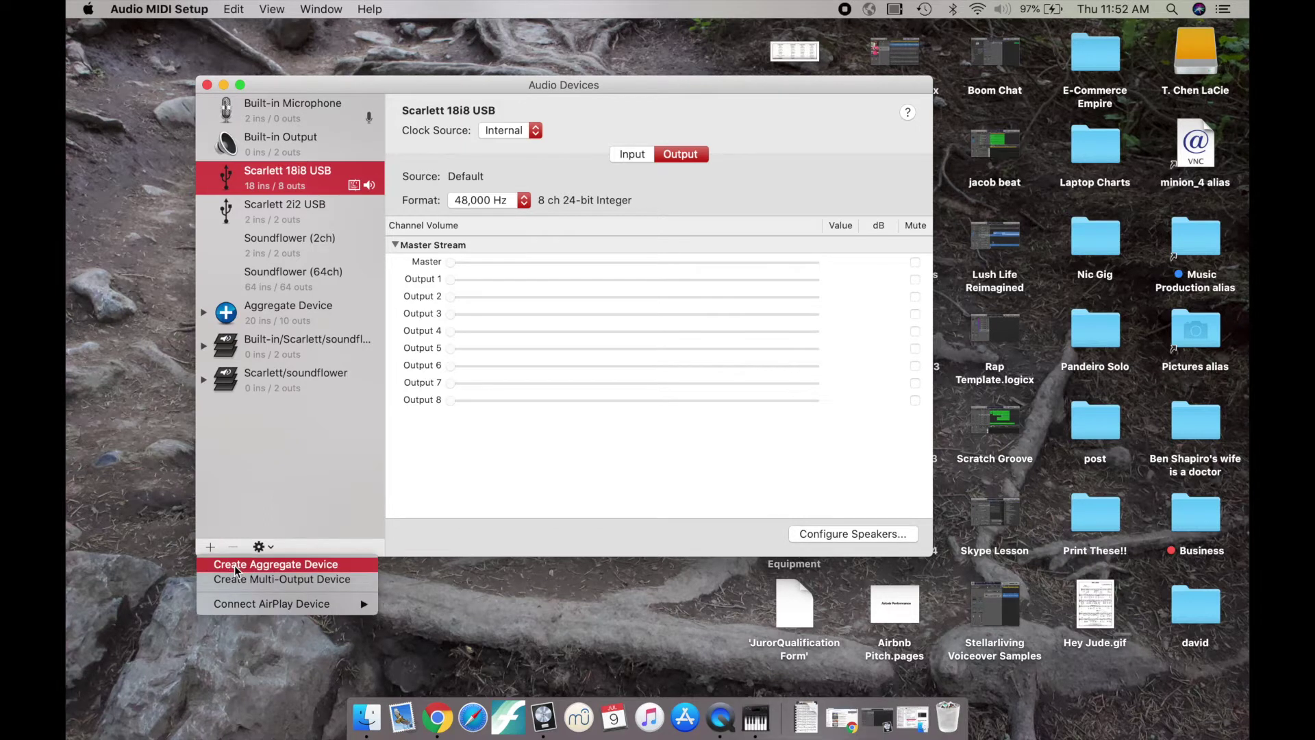
click(236, 565)
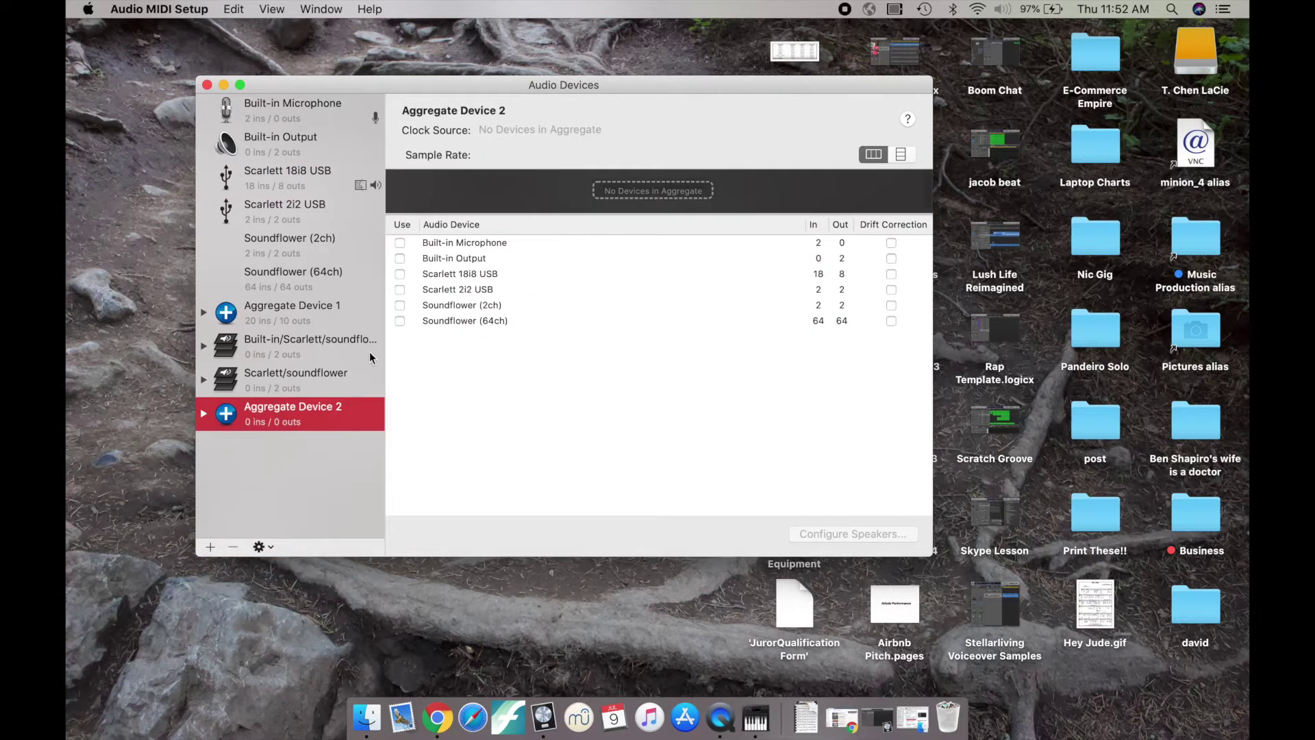
click(400, 274)
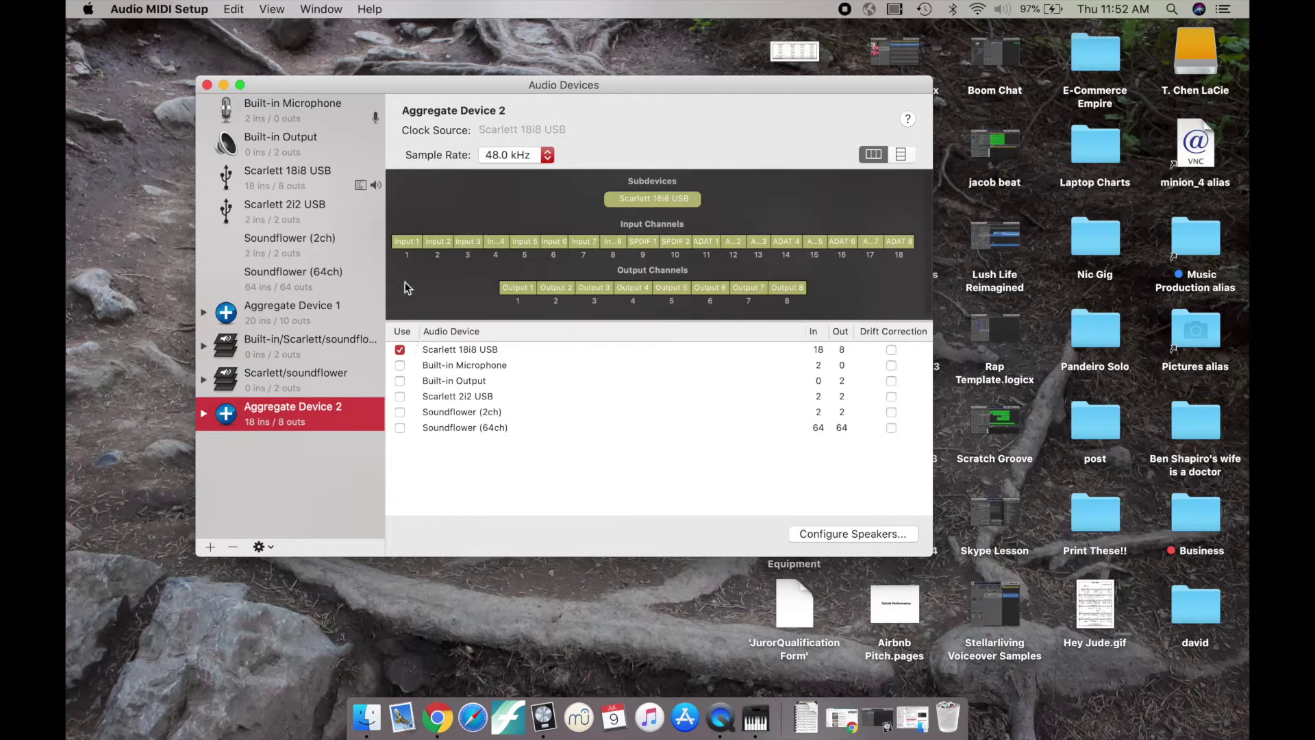
click(400, 395)
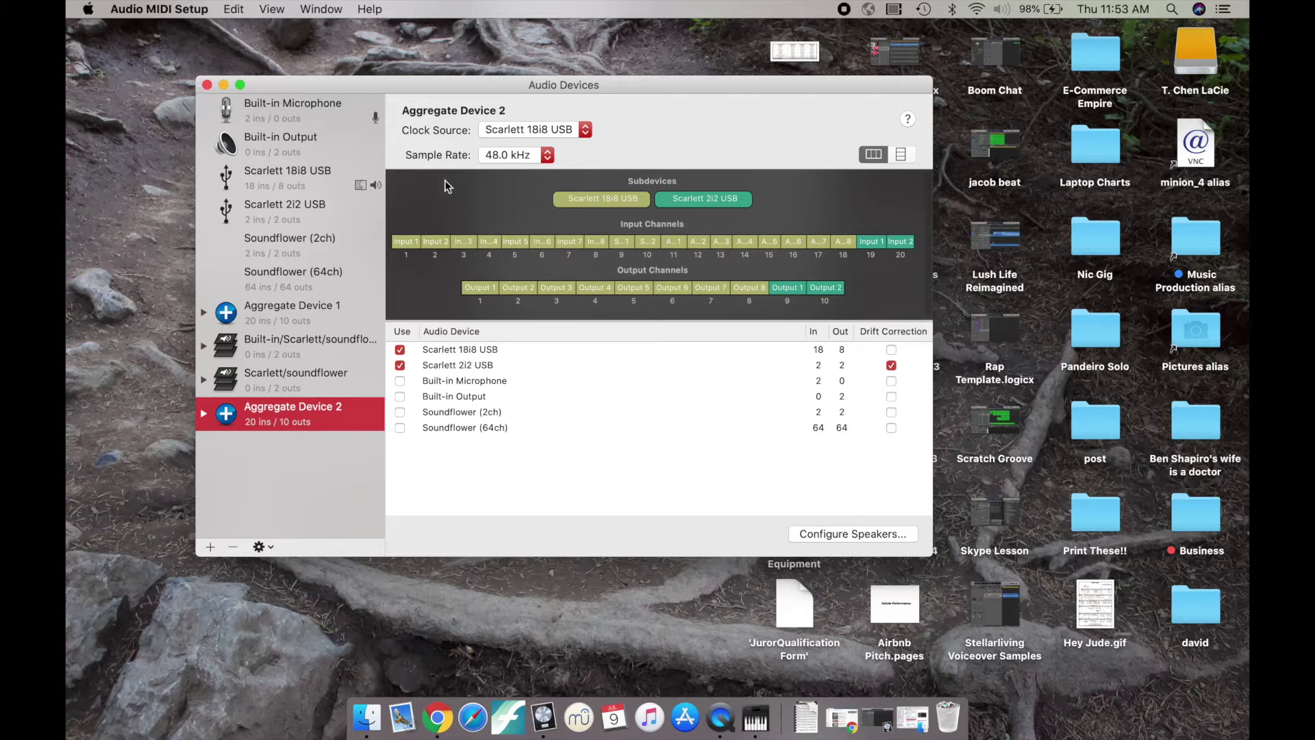
double_click(317, 408)
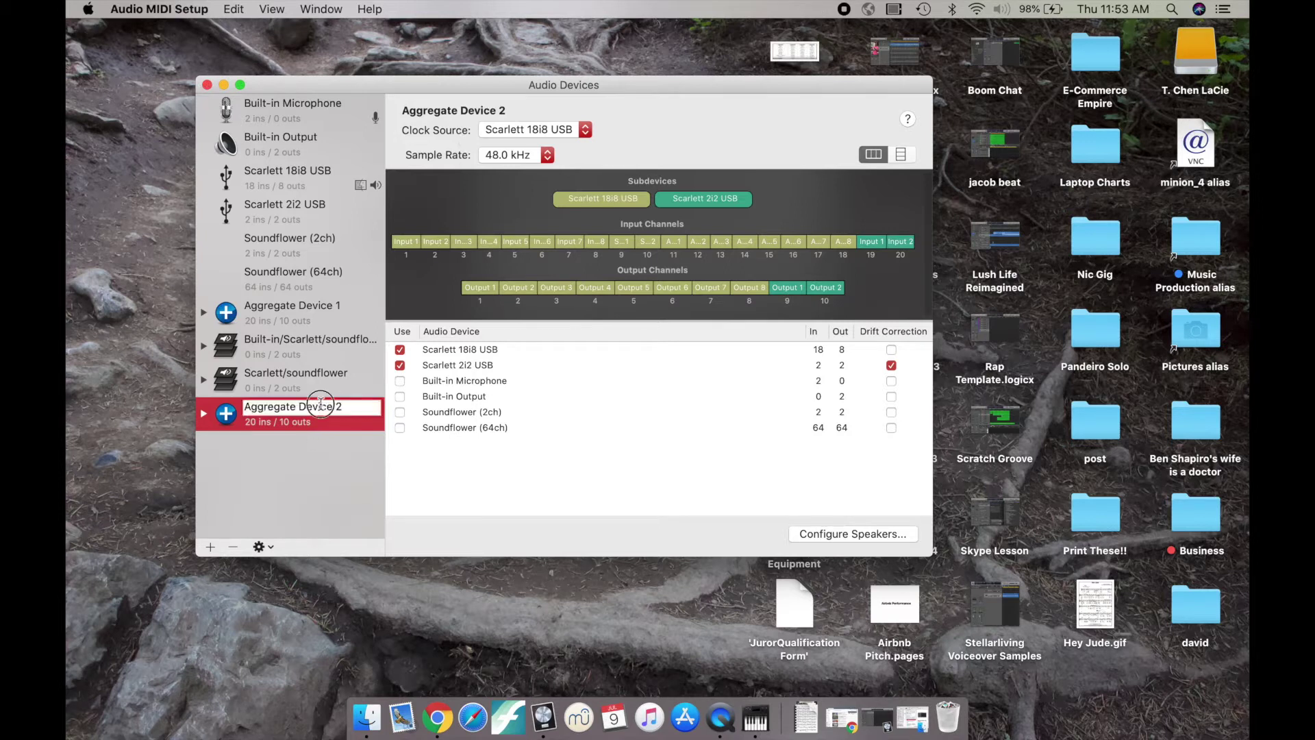
text(sca)
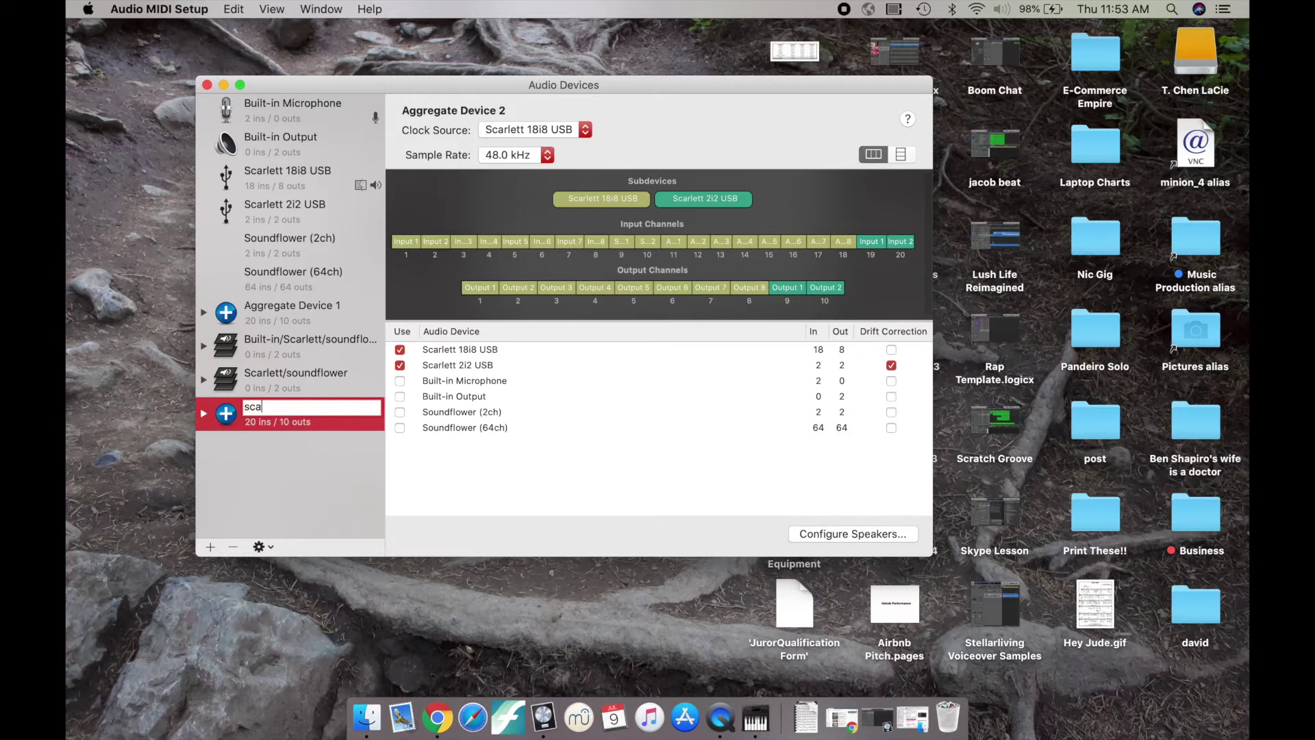
text(rletts)
key(Return)
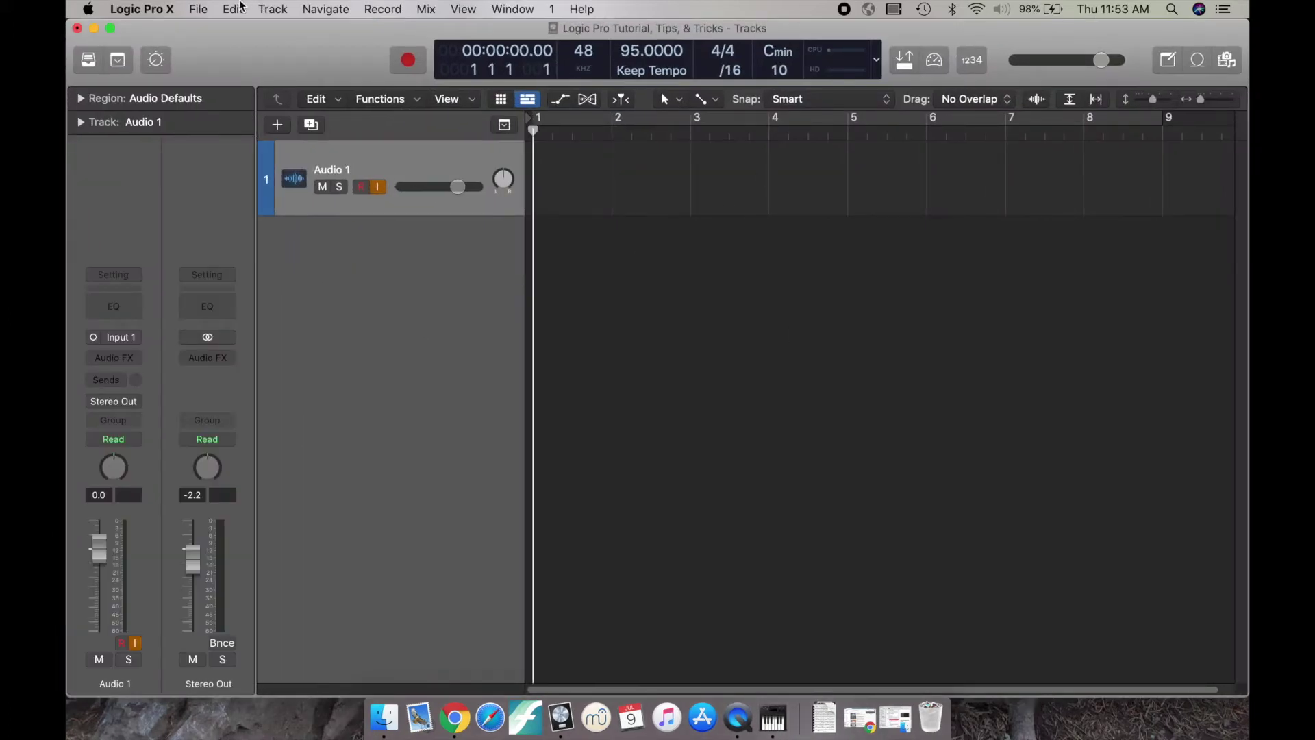
Set Logic's audio input device to scarletts and output to Scarlett 18i8 USB, then apply
key(super+comma)
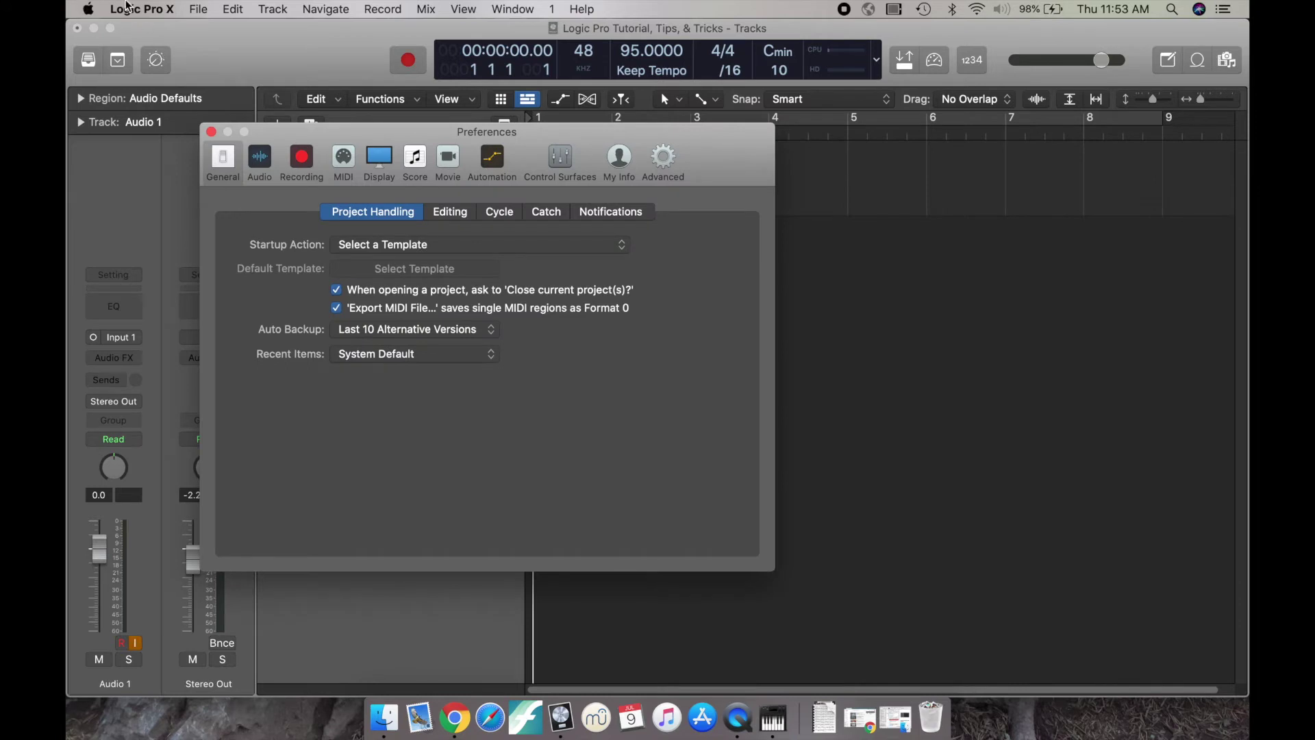
click(262, 159)
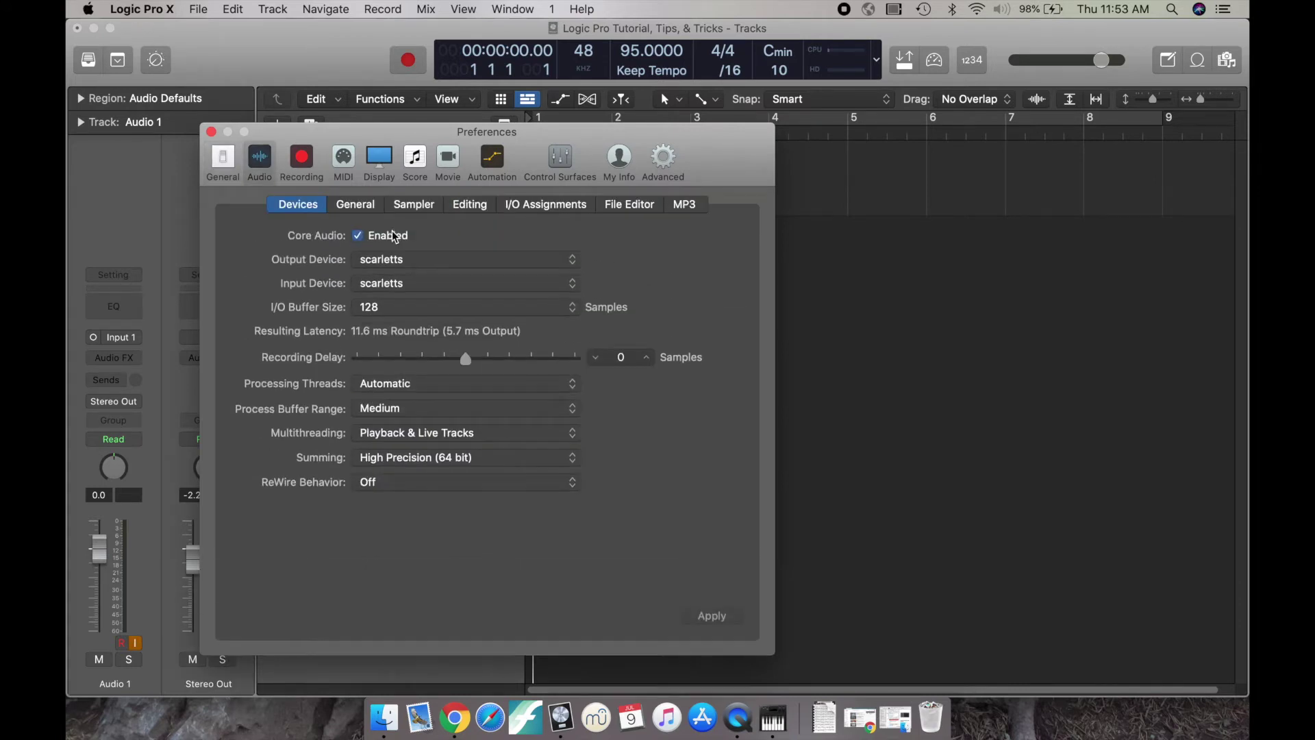
click(410, 289)
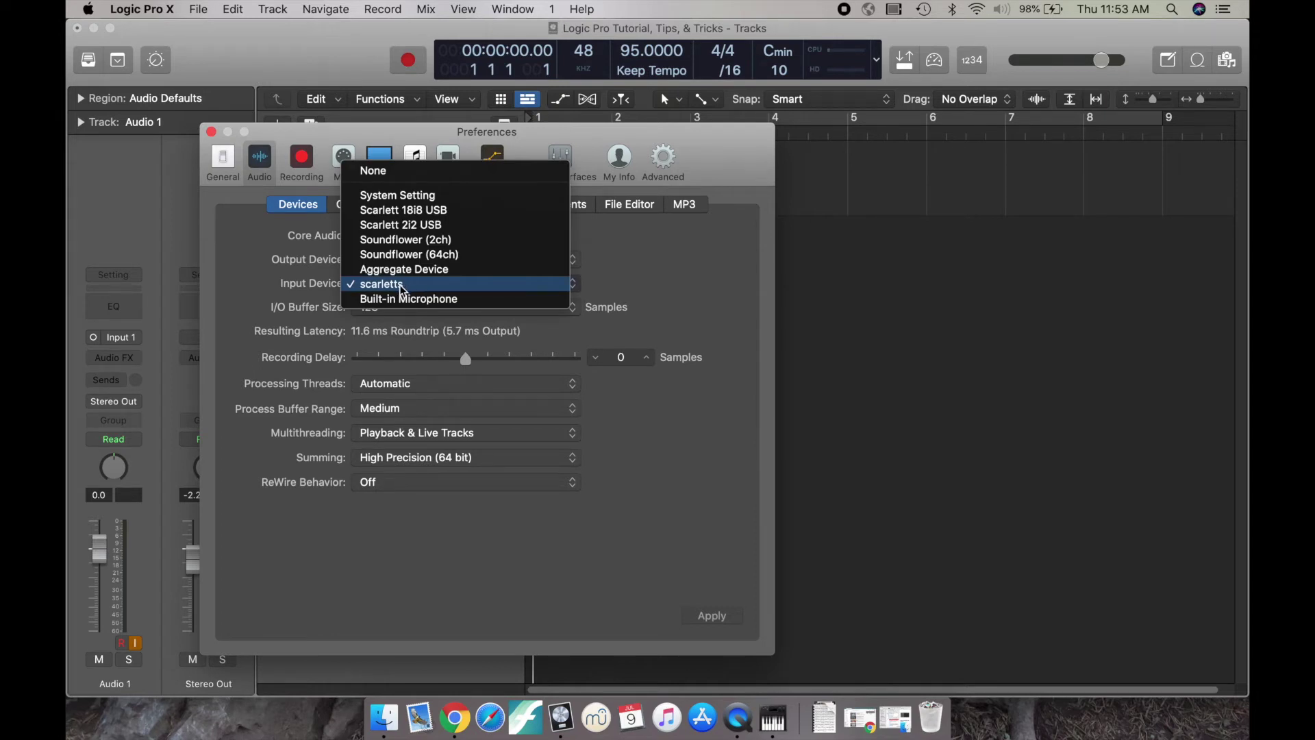
click(395, 285)
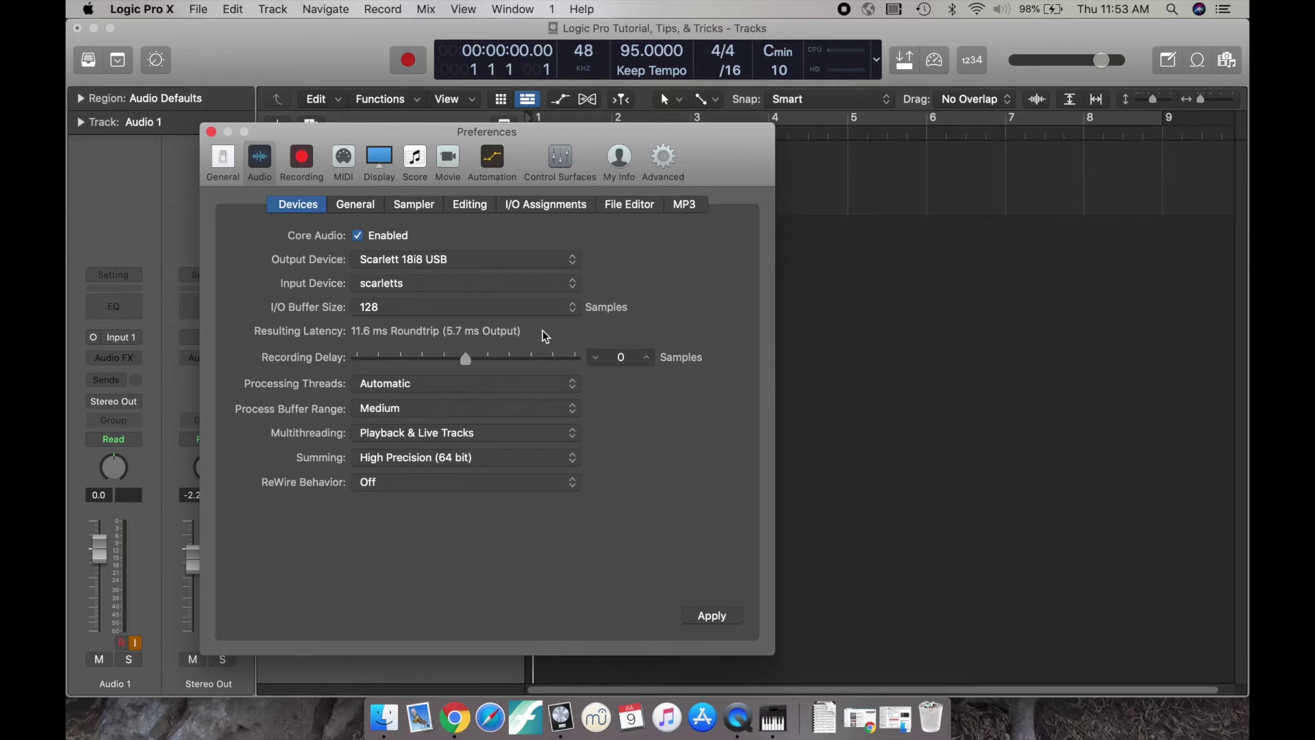
click(711, 617)
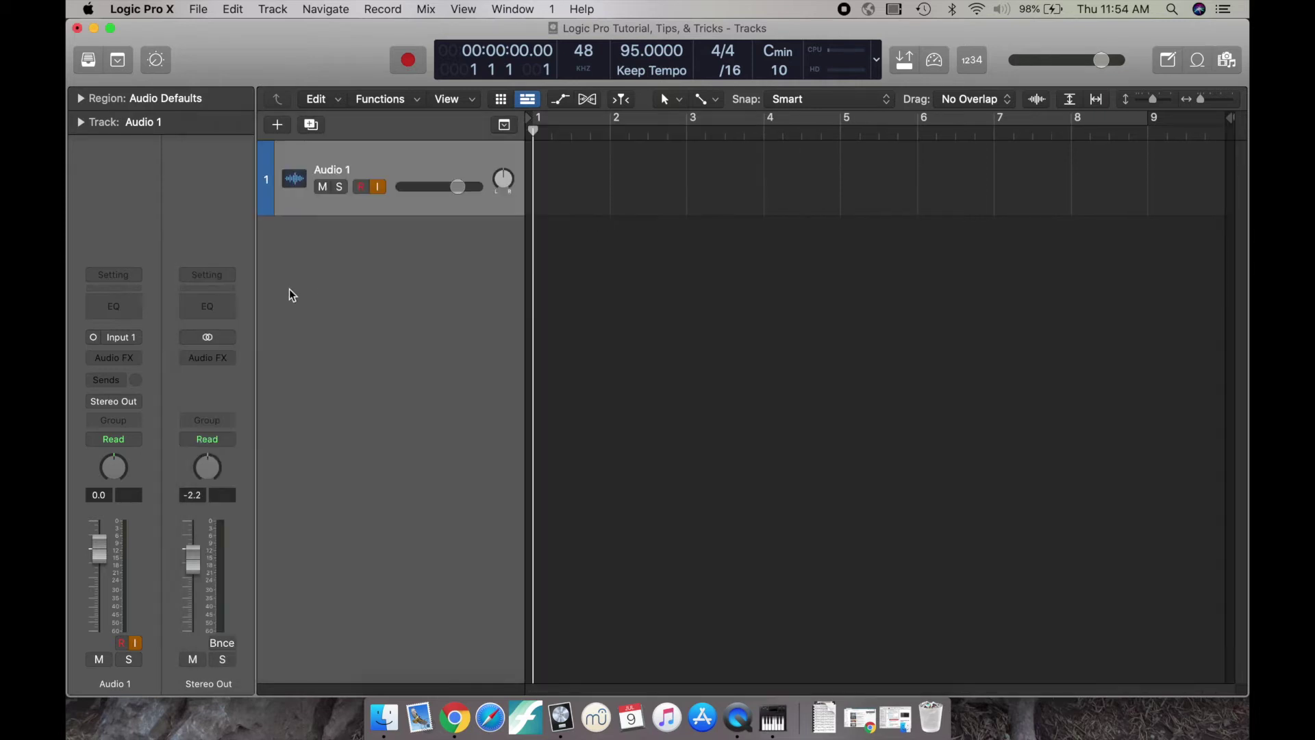
Check Audio 1's input and add a second audio track, Audio 2, keeping its name
click(134, 344)
mouse_move(134, 383)
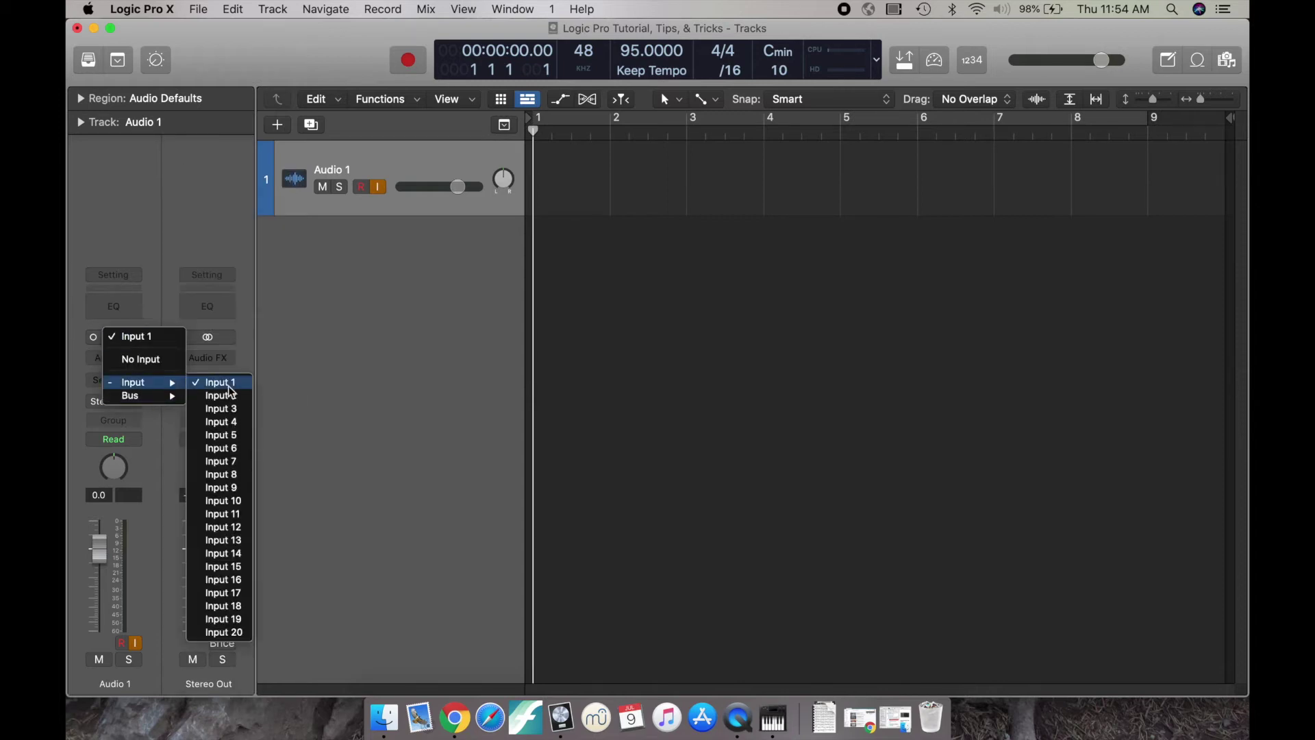
click(322, 384)
key(super+d)
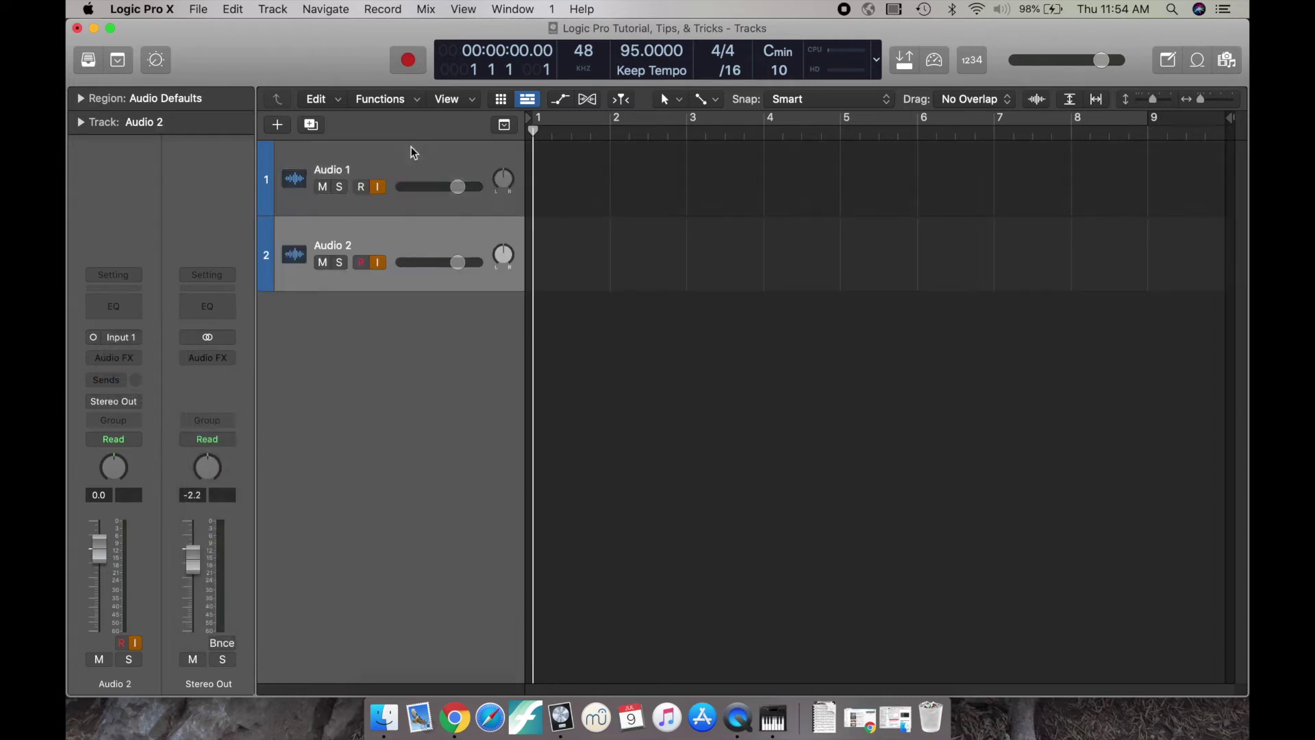
double_click(348, 248)
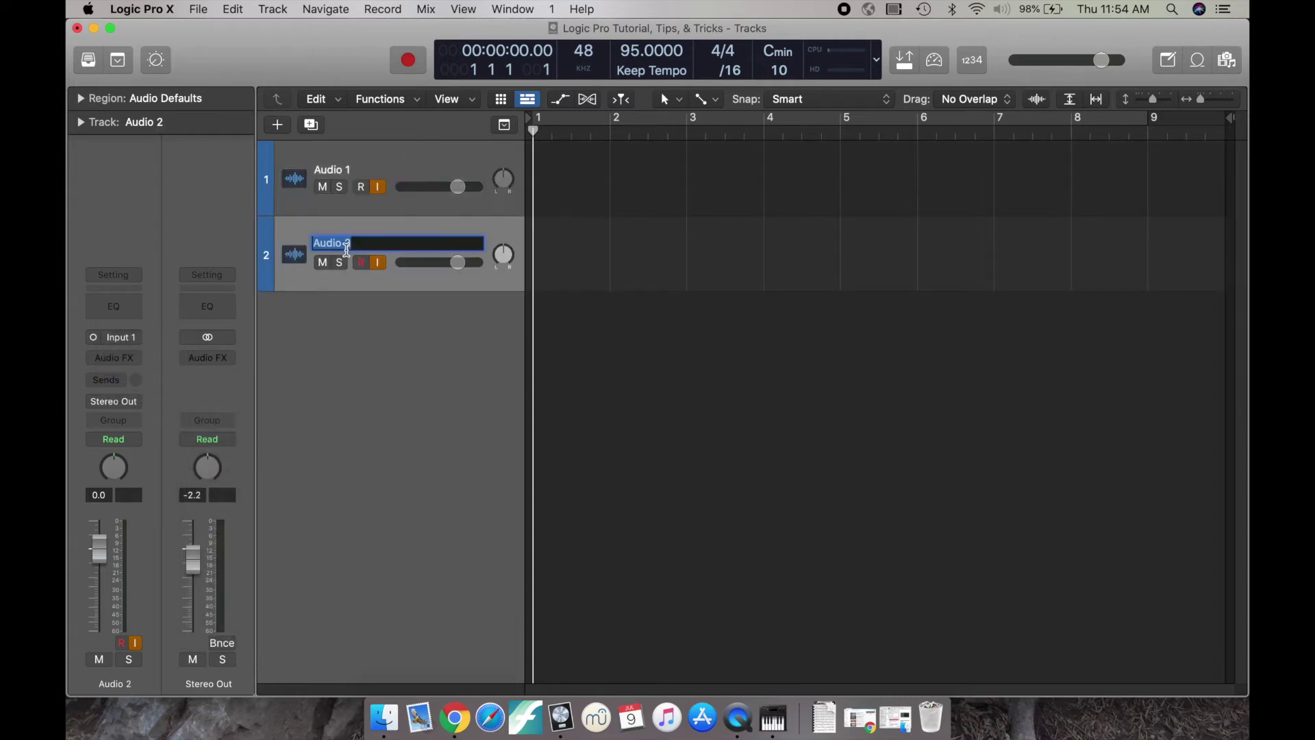
click(430, 231)
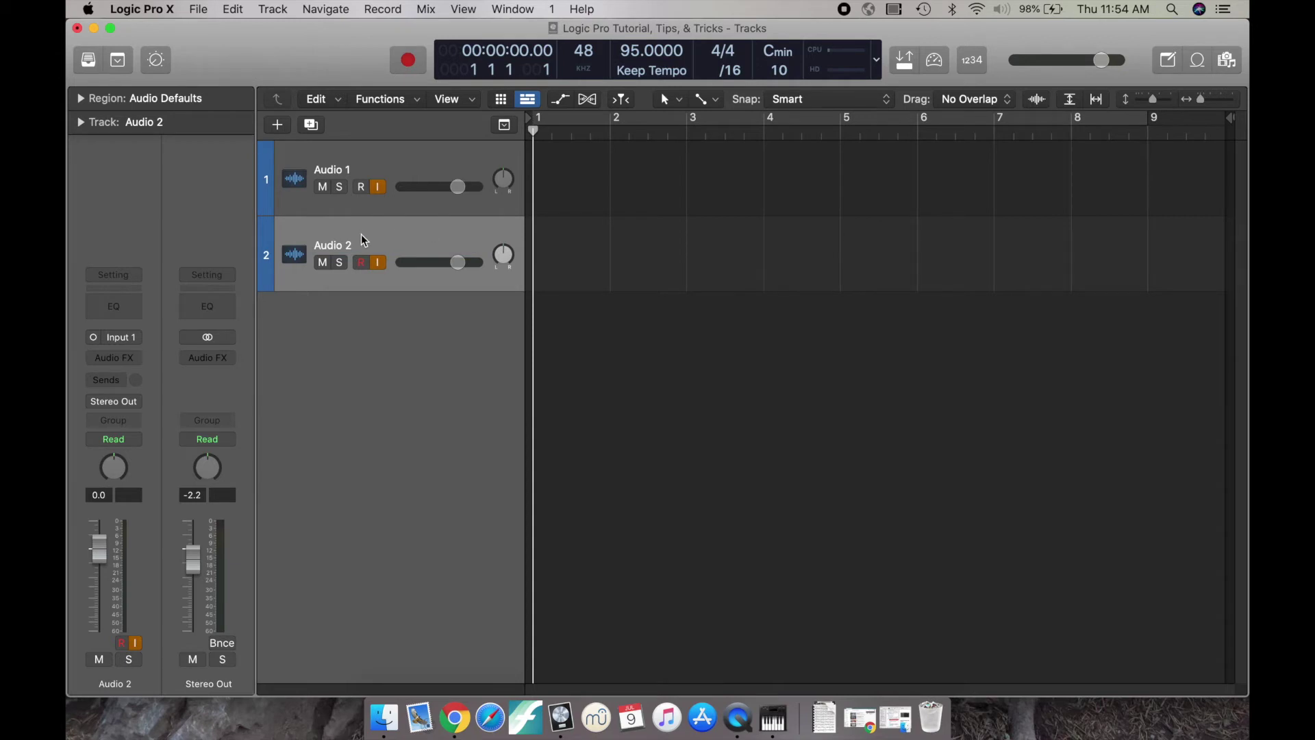
In the Mixer, set Audio 2's input to Input 19
key(x)
click(422, 272)
mouse_move(440, 318)
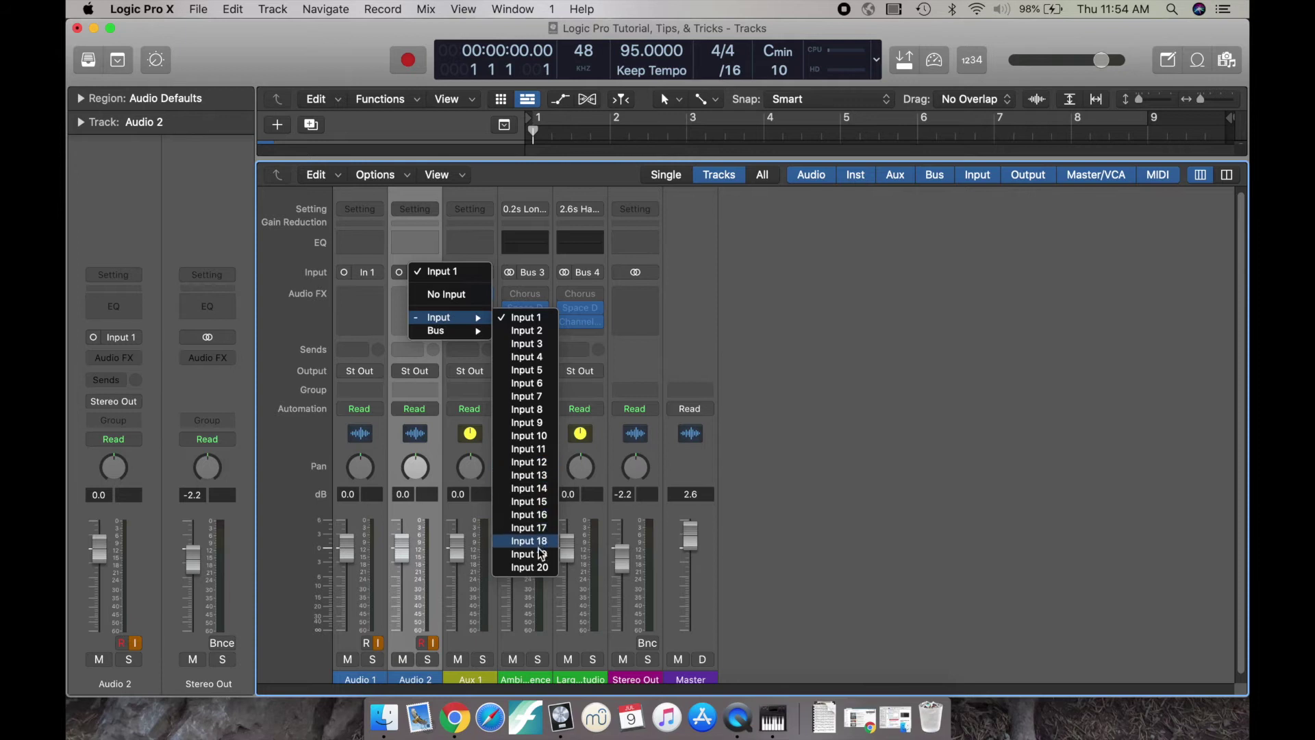
click(539, 553)
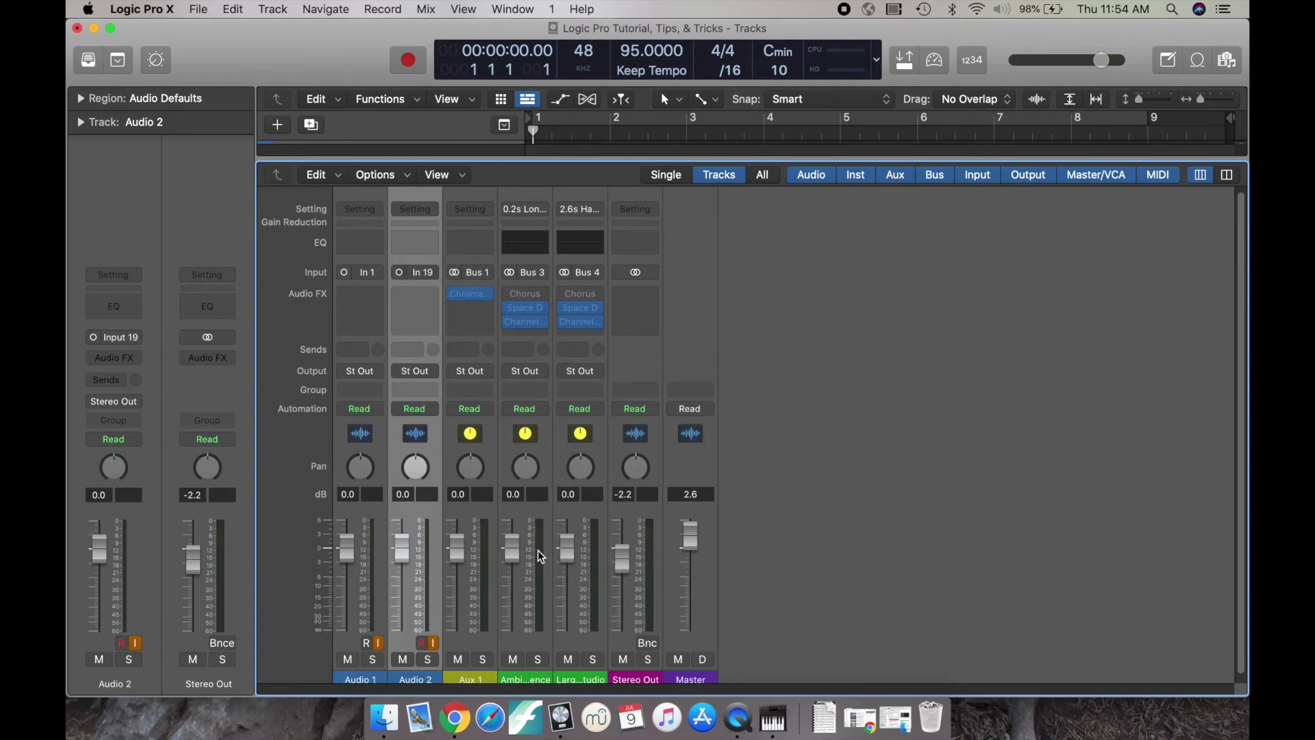